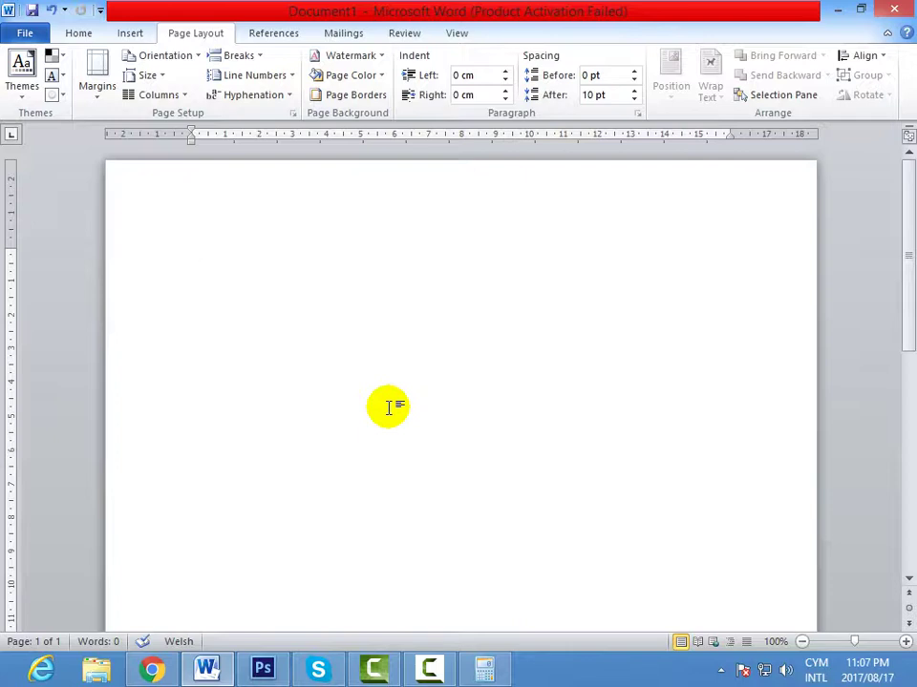
Apply the preset ASAP 2 watermark from the Urgent category to the blank page
click(78, 34)
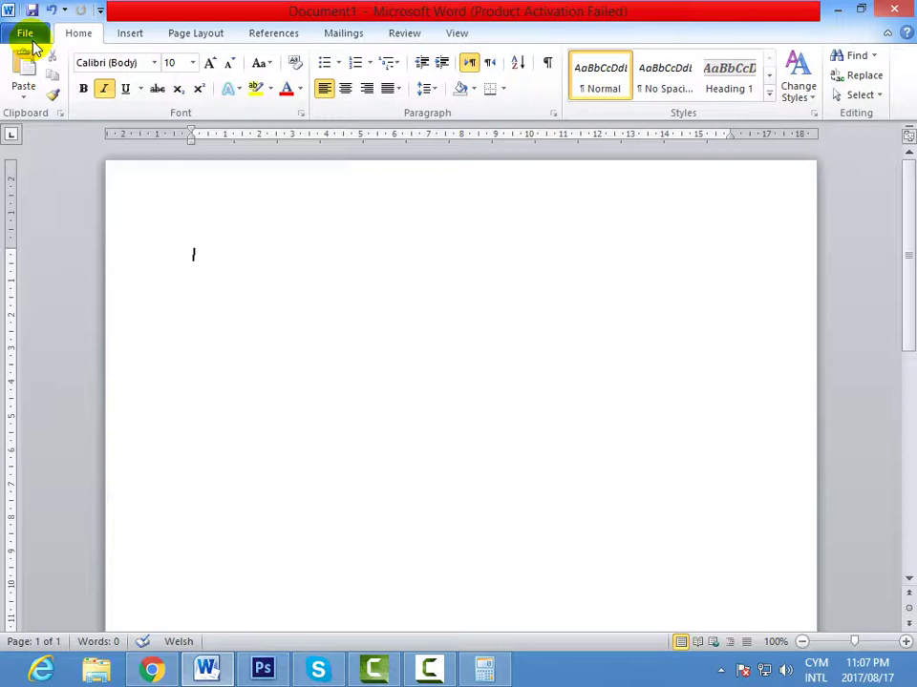
click(188, 38)
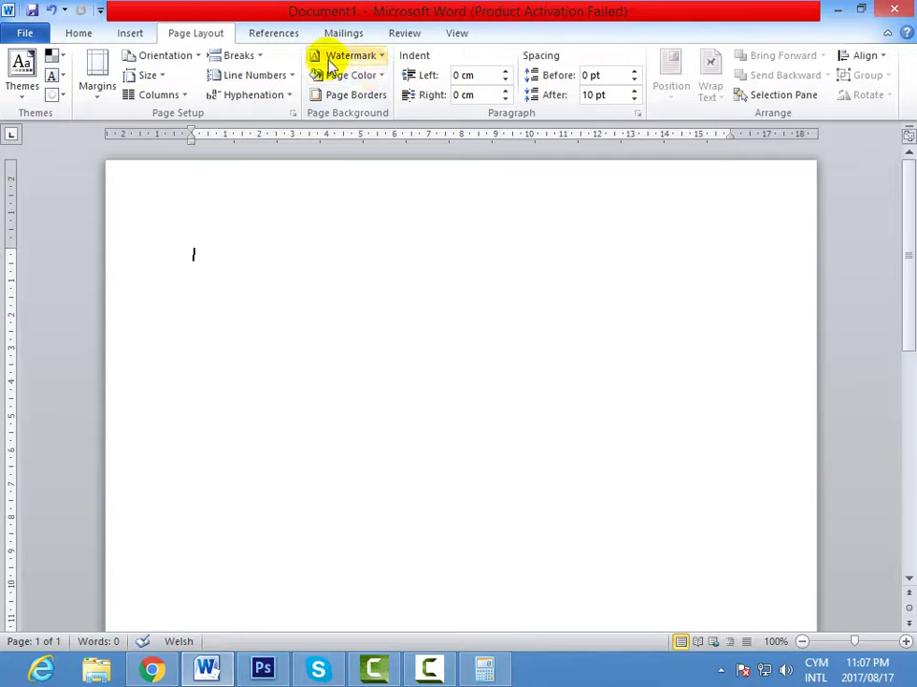
click(381, 58)
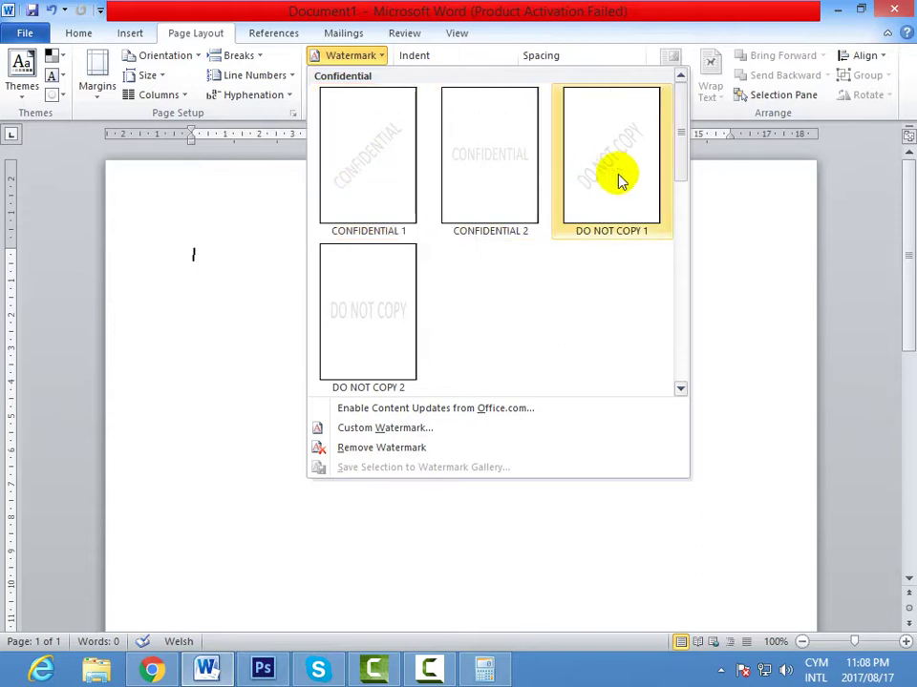
drag(677, 169, 612, 159)
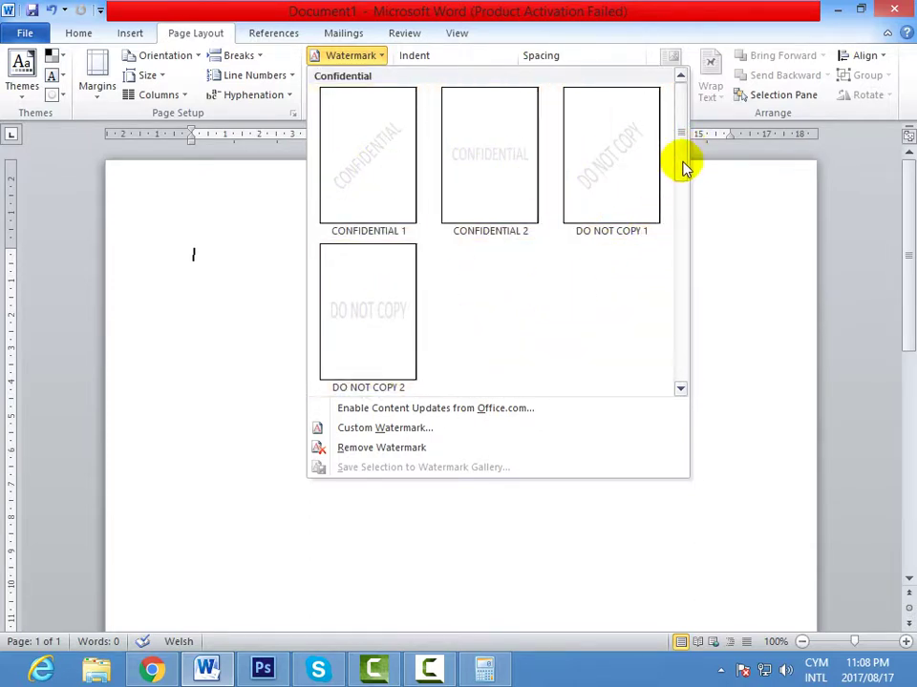
drag(686, 168, 685, 246)
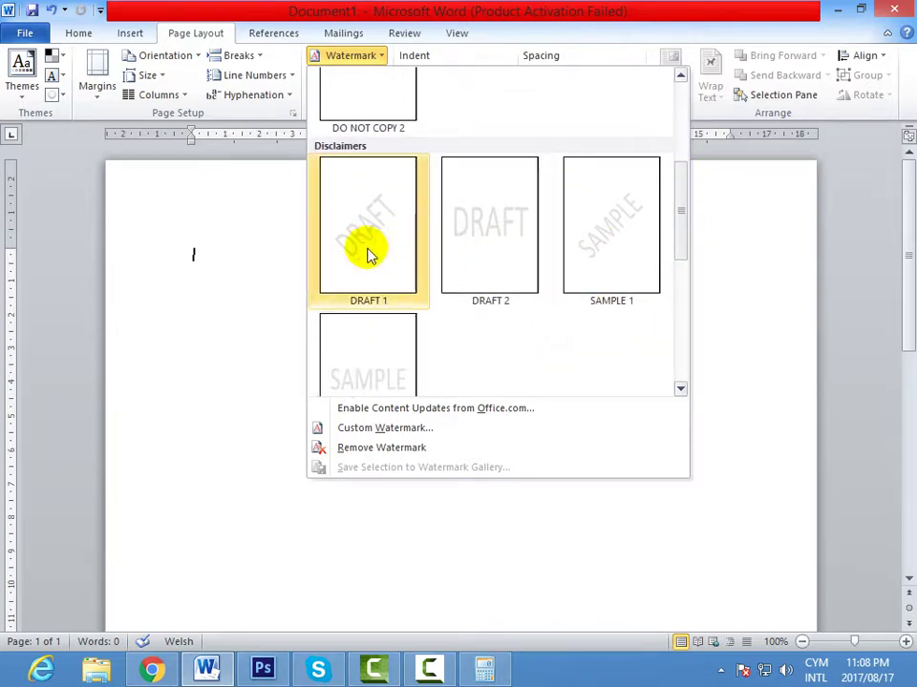
drag(682, 235, 679, 332)
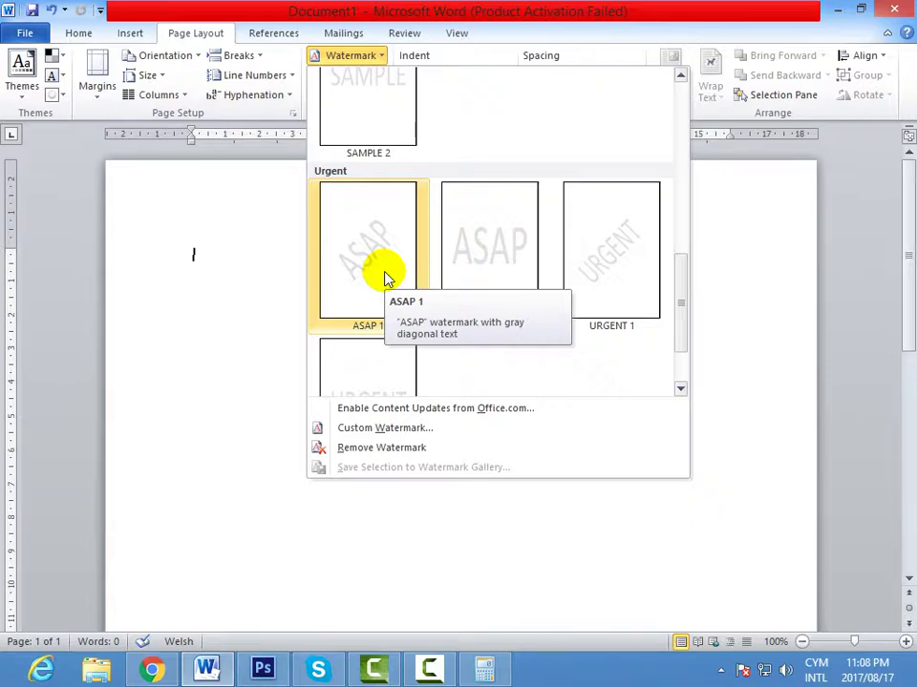
click(492, 260)
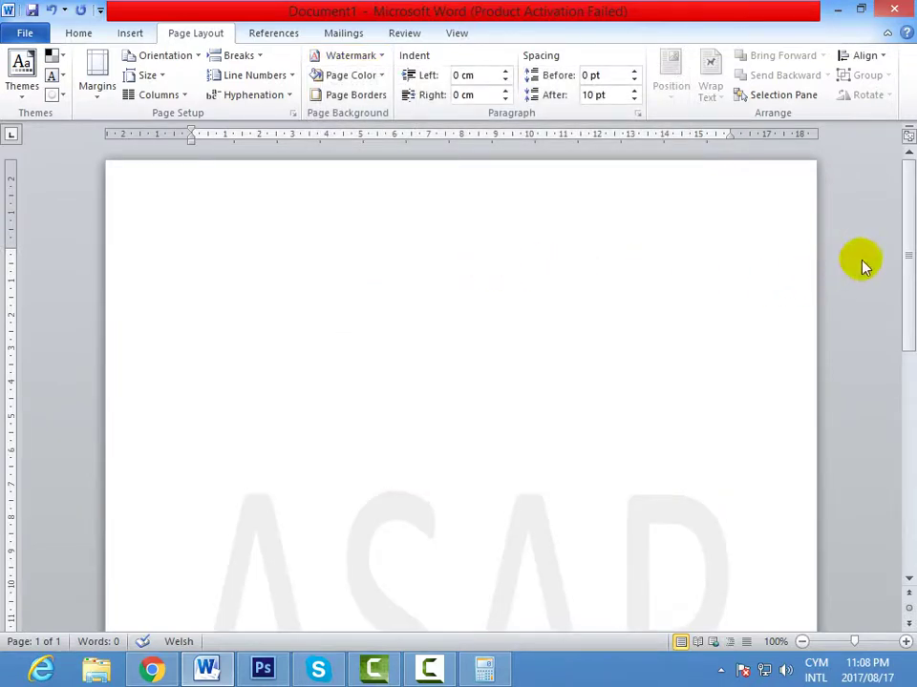
mouse_move(910, 242)
mouse_down()
mouse_move(893, 363)
mouse_move(894, 262)
mouse_move(900, 235)
mouse_move(886, 474)
mouse_move(903, 243)
mouse_up()
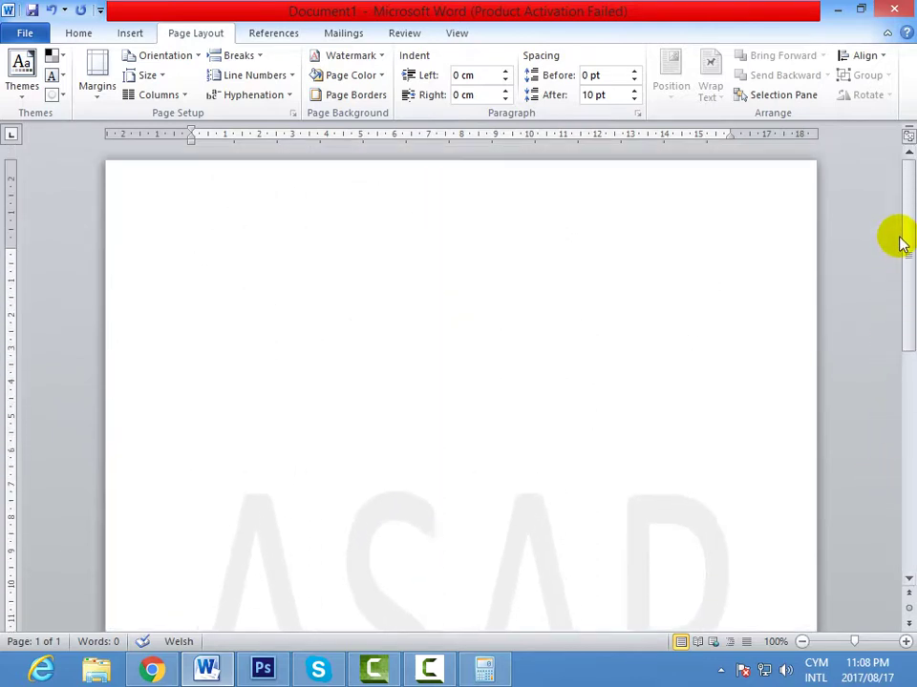
Remove the preset watermark from the page and open the custom watermark settings
click(381, 61)
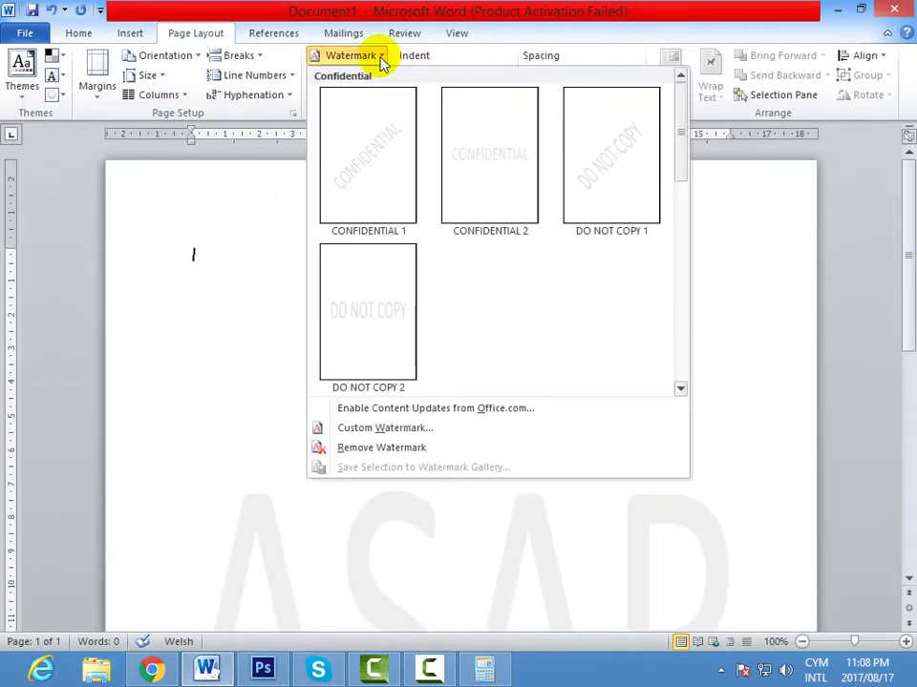
click(399, 447)
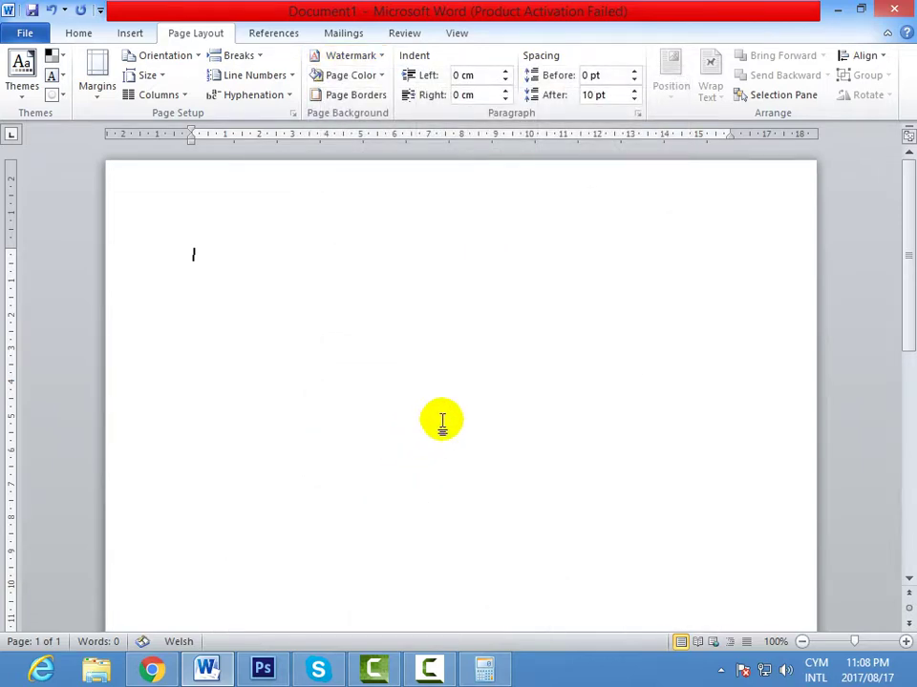
click(381, 60)
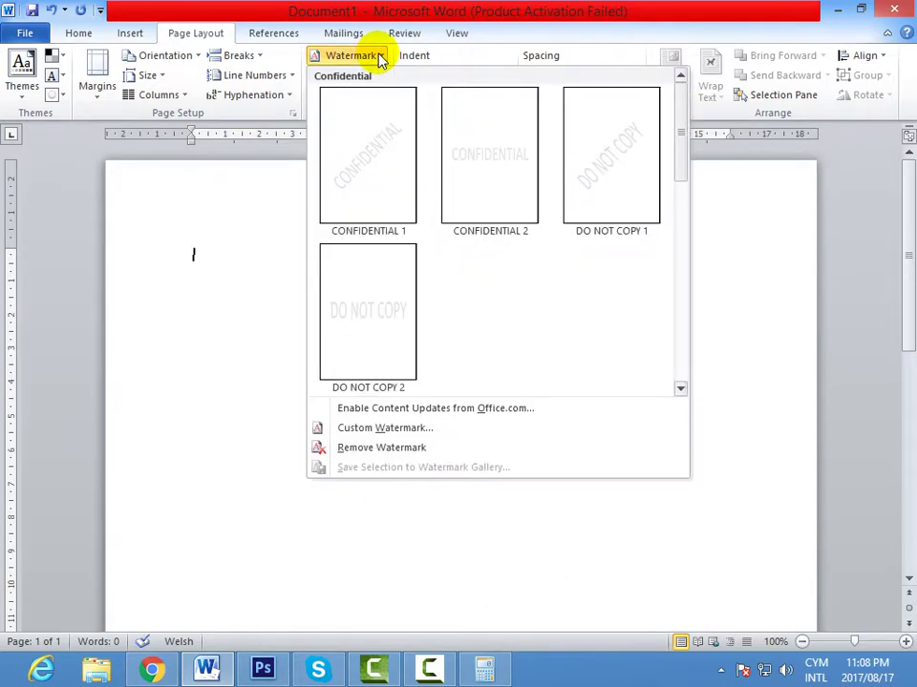
click(393, 430)
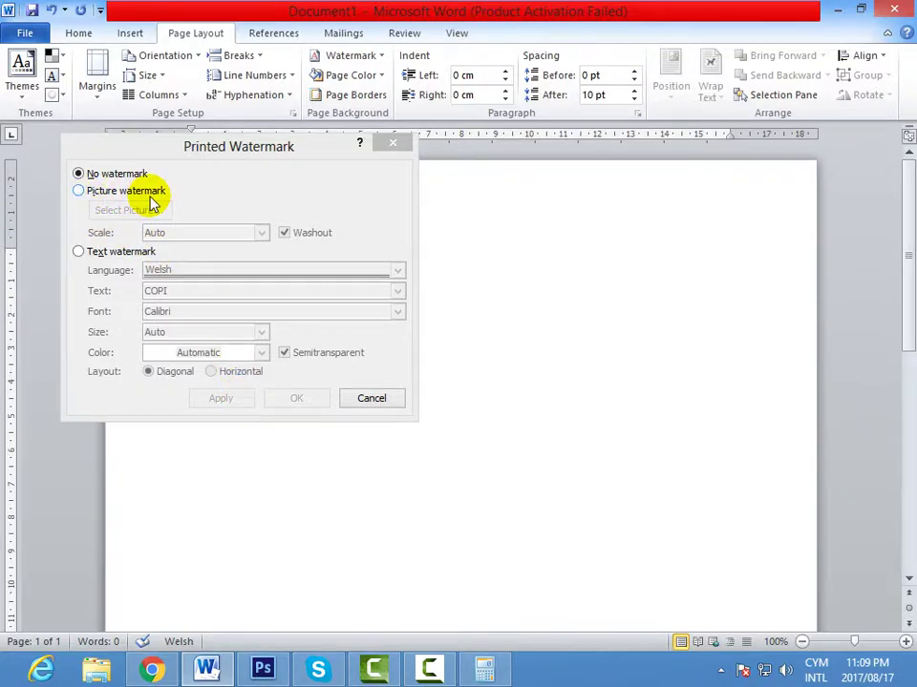
Apply a picture watermark using the image 20170807_214121-1 from My Pictures, with Auto scale and Washout on
click(81, 194)
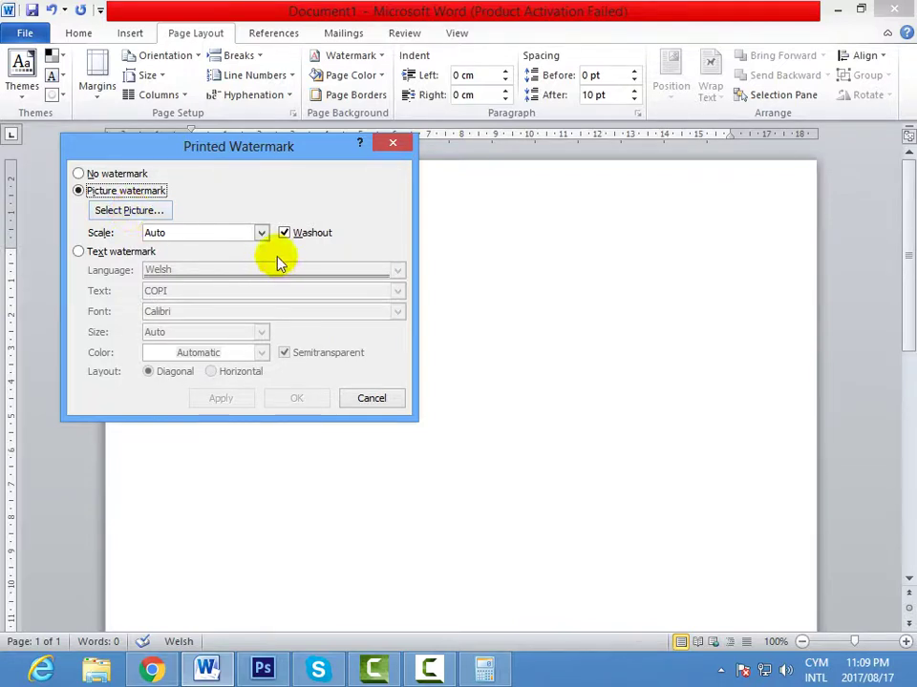
click(260, 233)
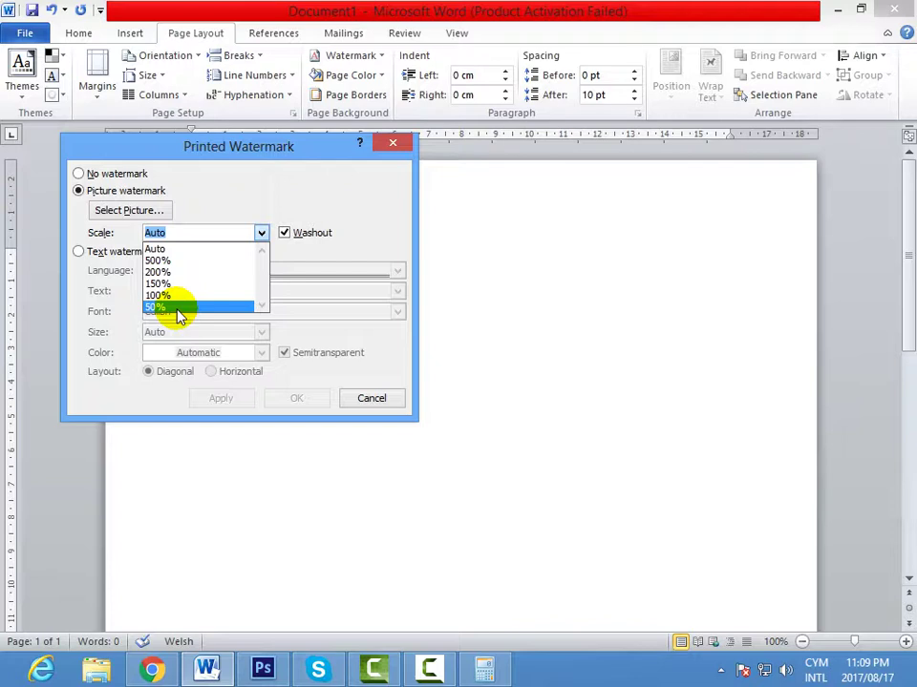
click(127, 210)
click(124, 210)
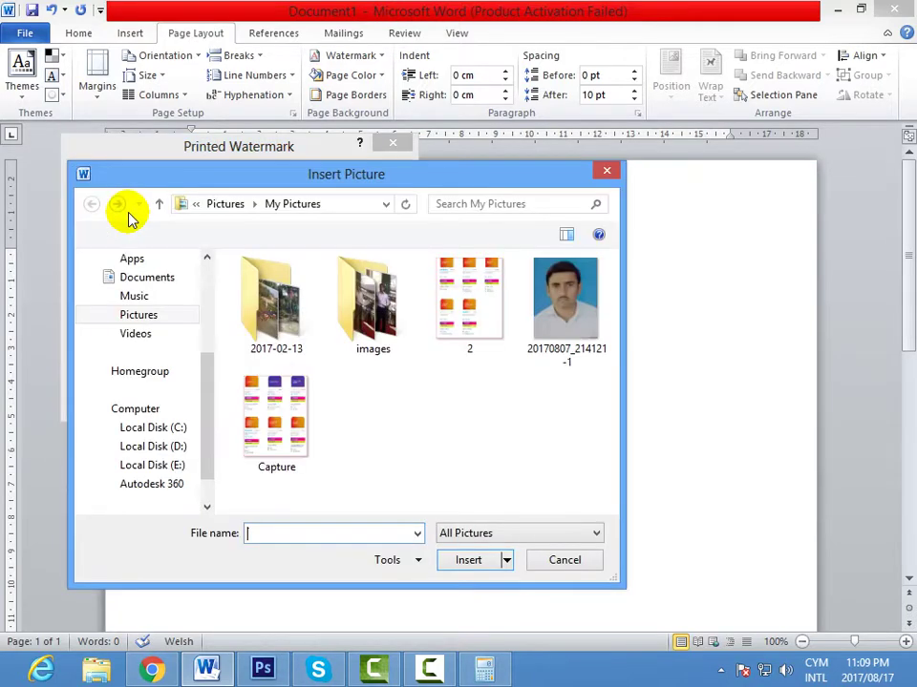
click(548, 318)
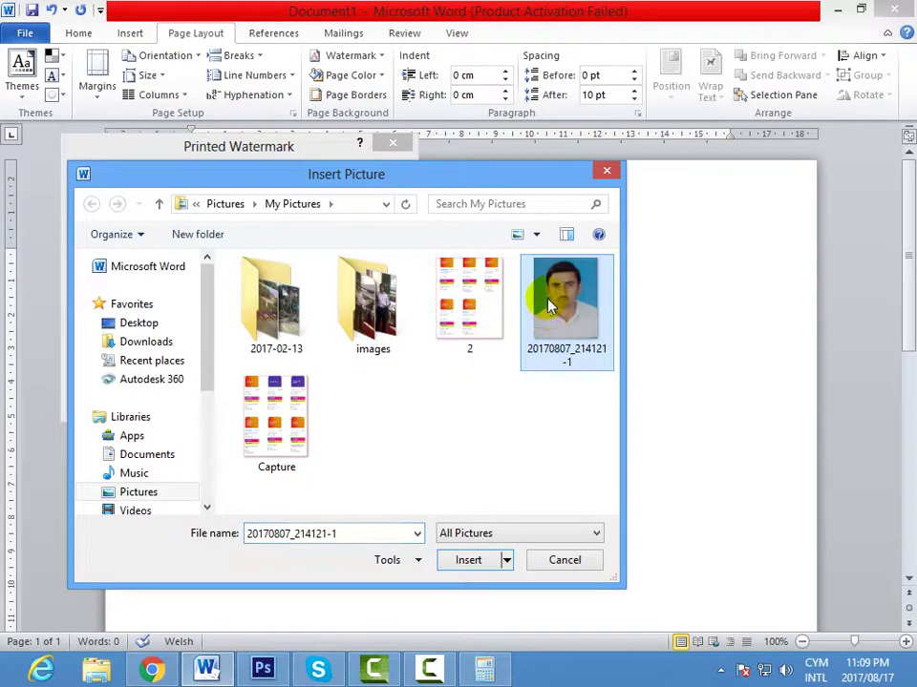
click(468, 559)
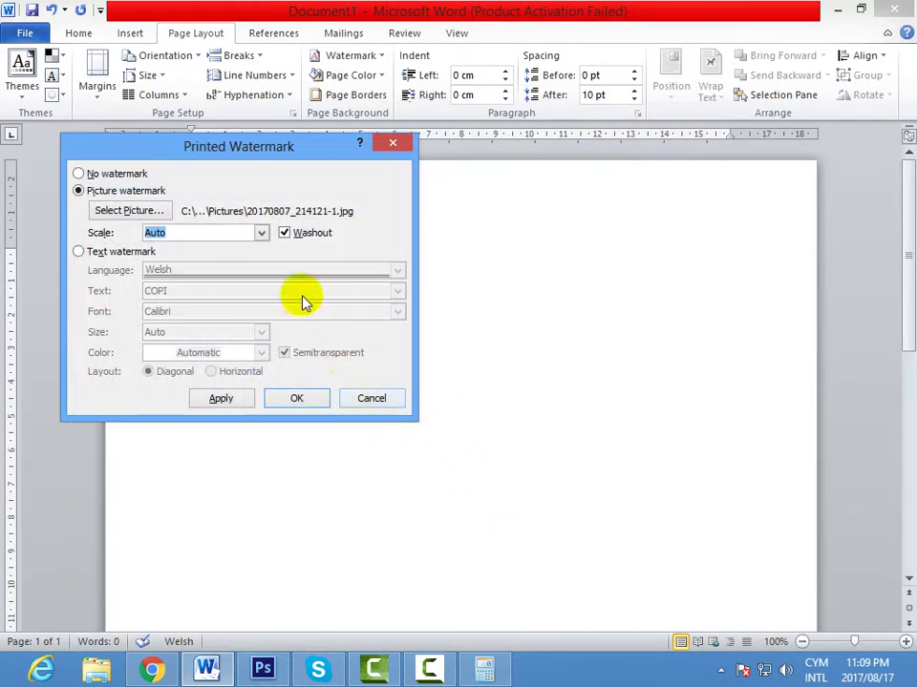
click(238, 402)
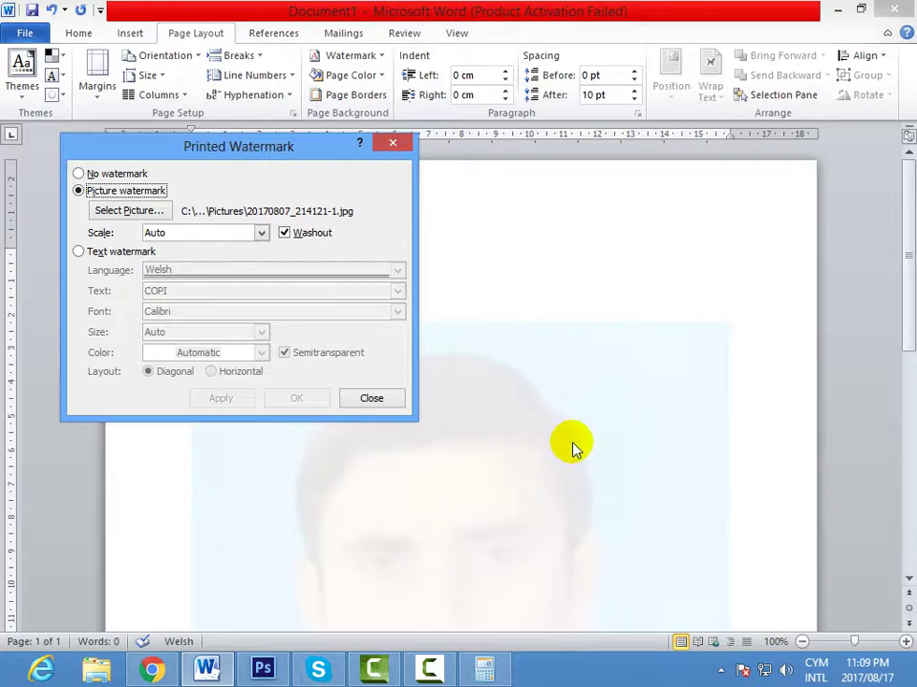
Apply the picture watermark without Washout, then turn the Washout option back on
click(285, 233)
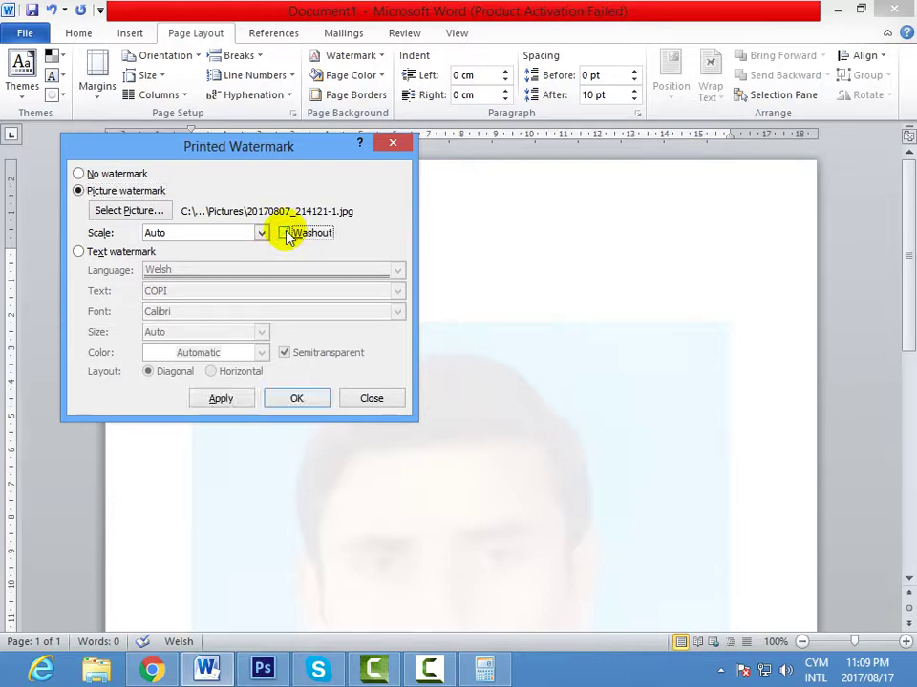
click(227, 399)
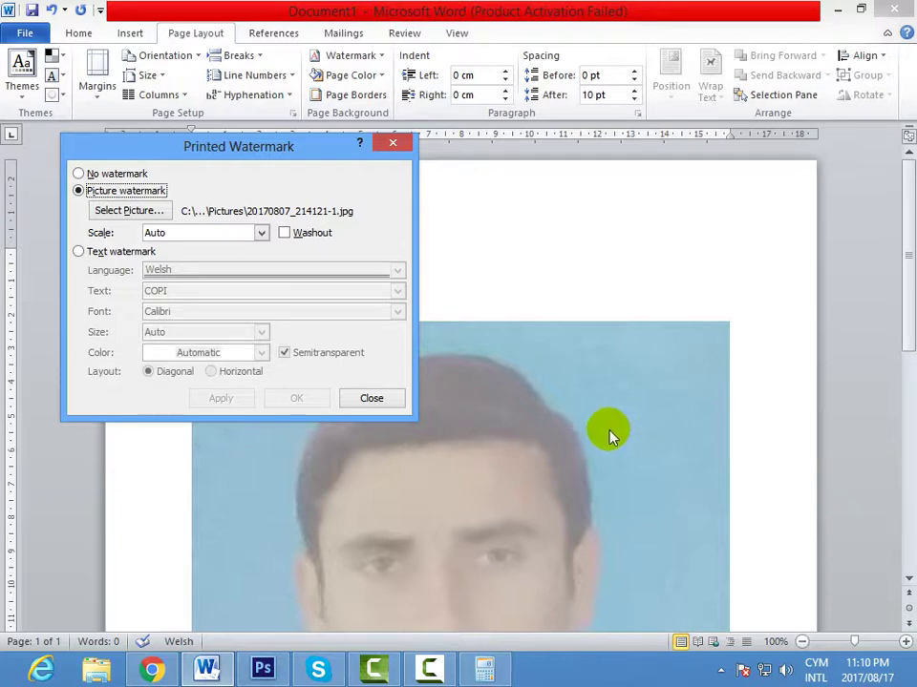
click(285, 233)
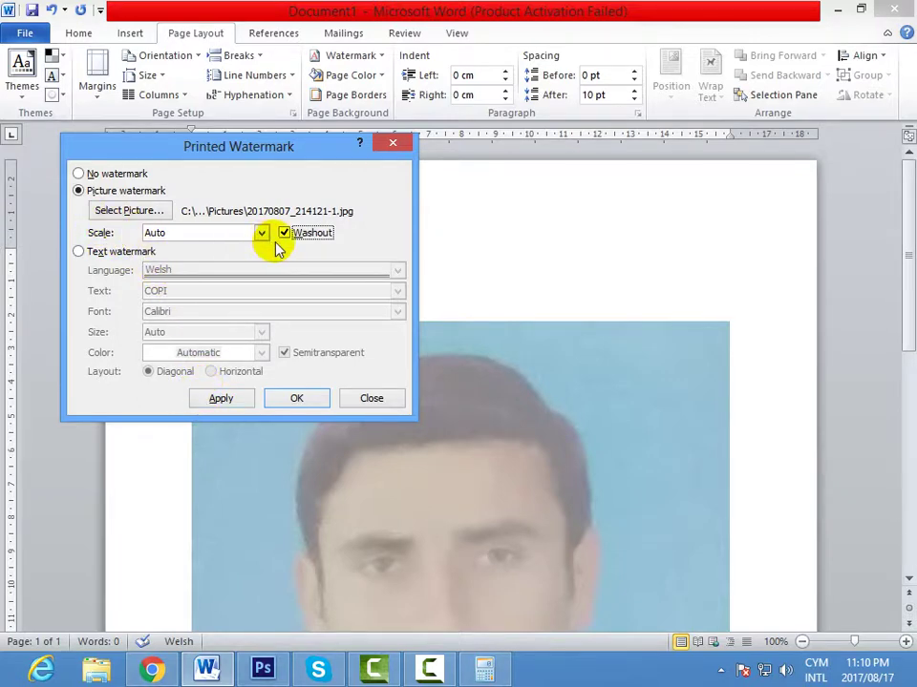
click(80, 191)
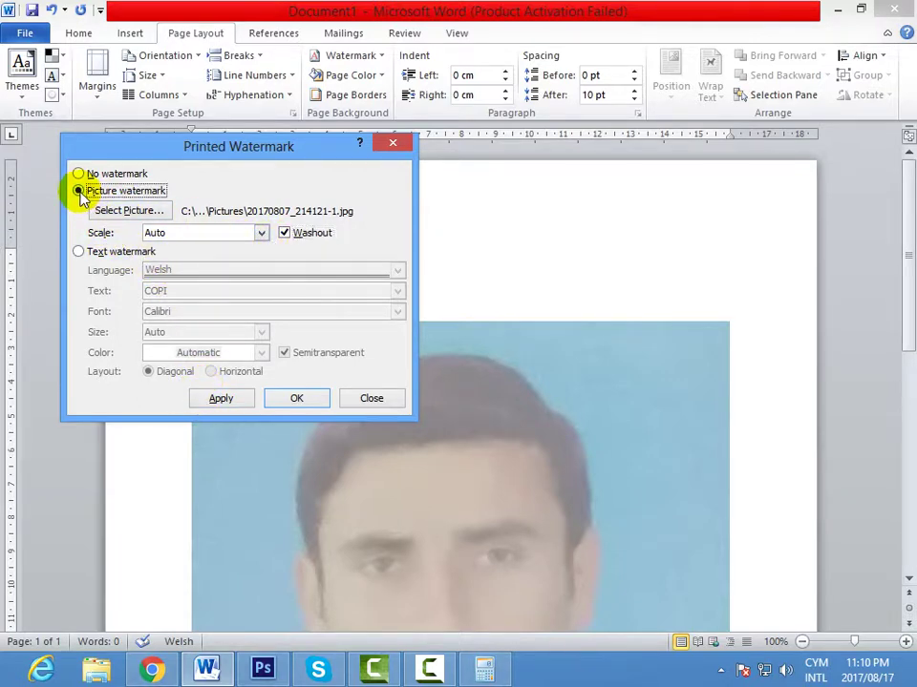
Switch to a text watermark in English (U.S.) with the text "come to the school"
click(78, 252)
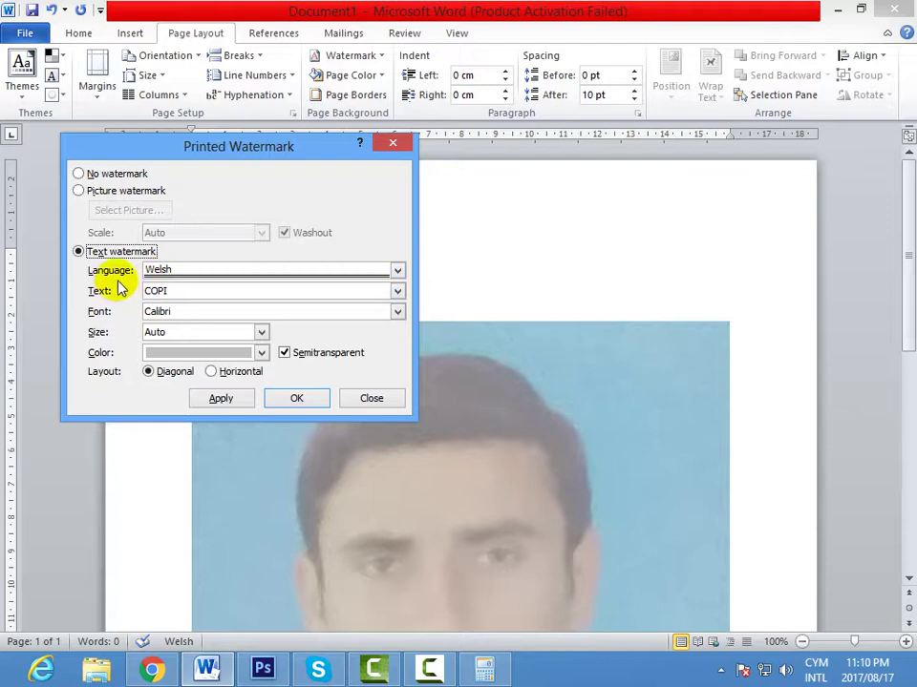
click(396, 271)
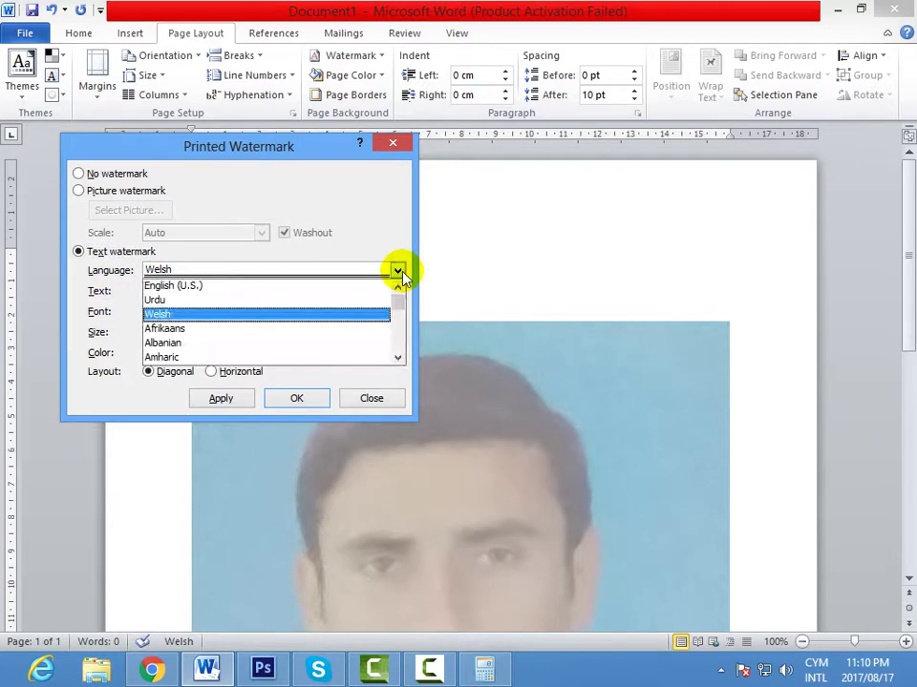
click(188, 288)
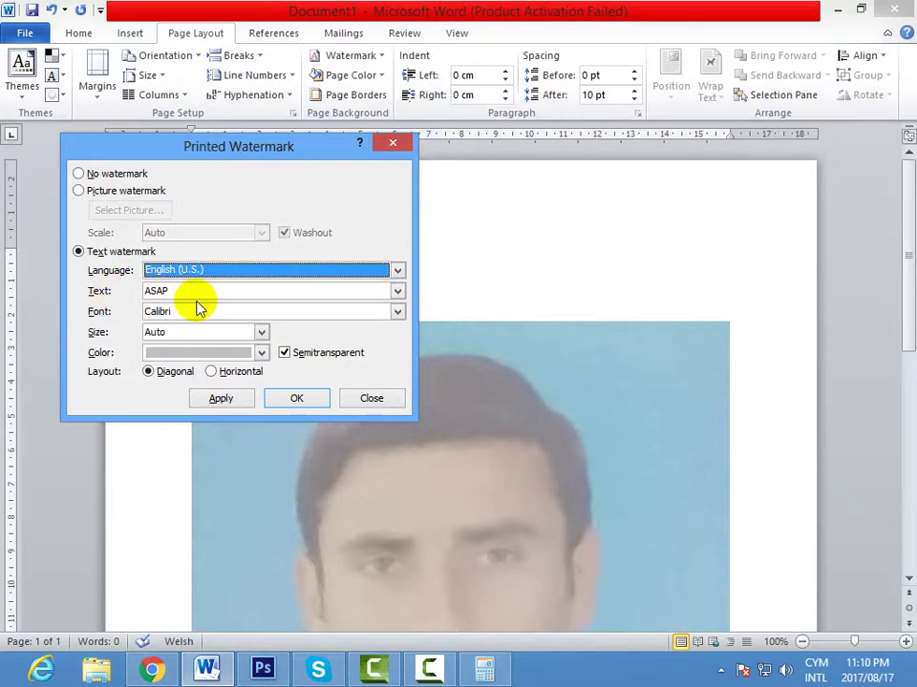
click(301, 291)
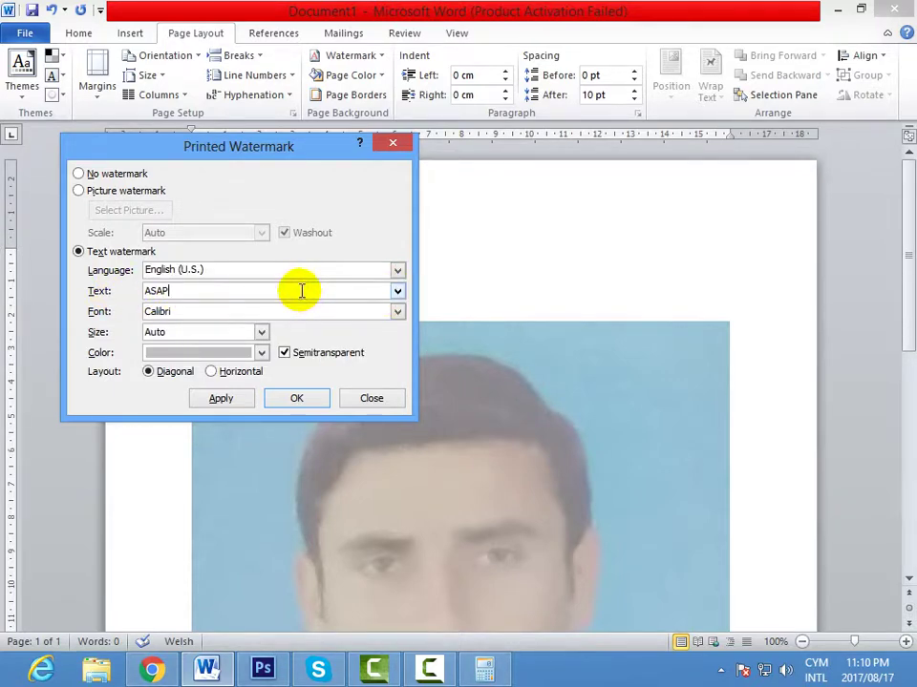
key(BackSpace)
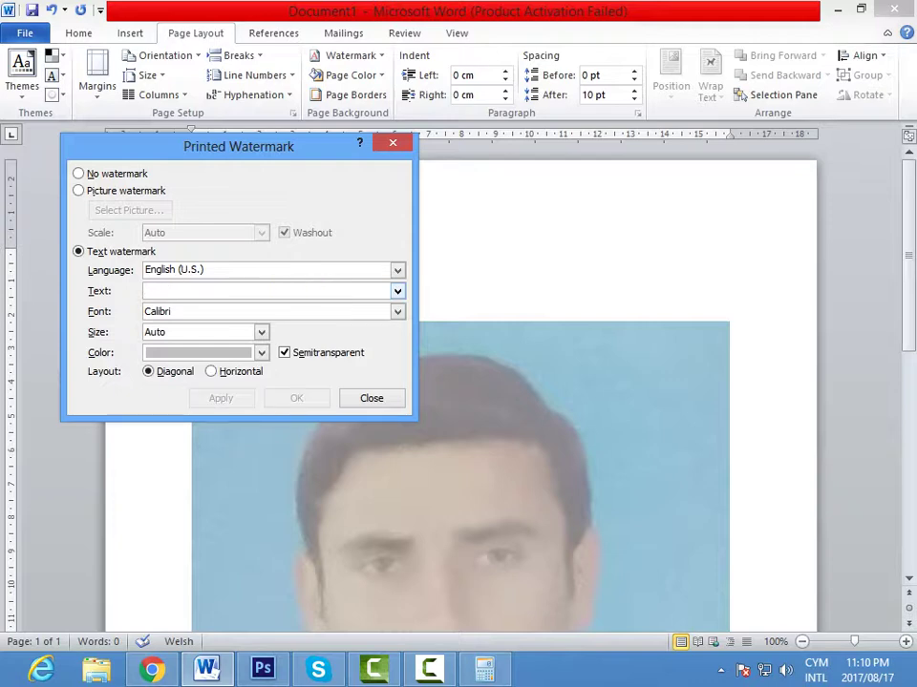
text(com)
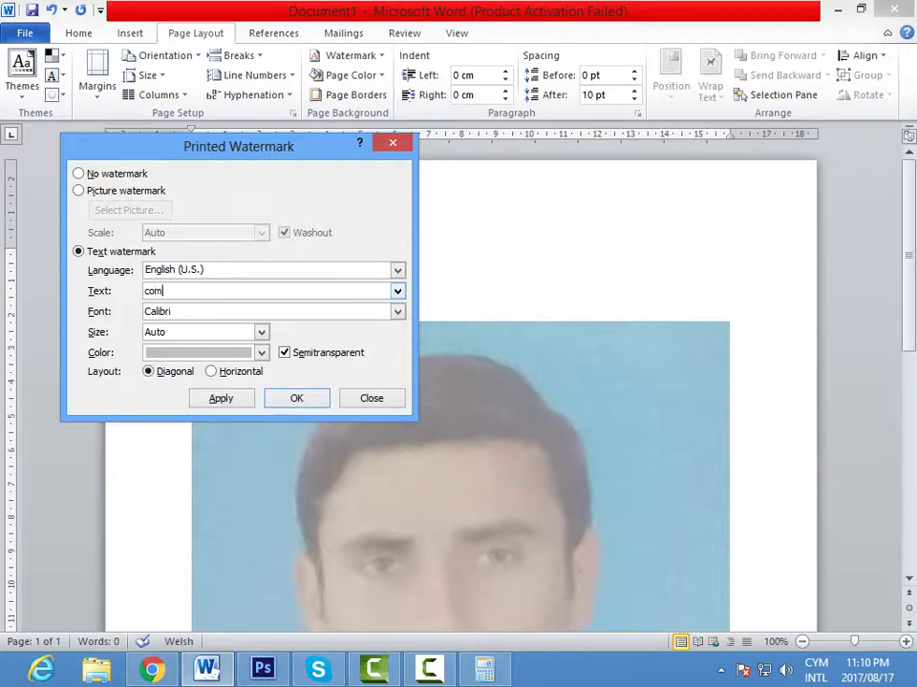
text(e to the school)
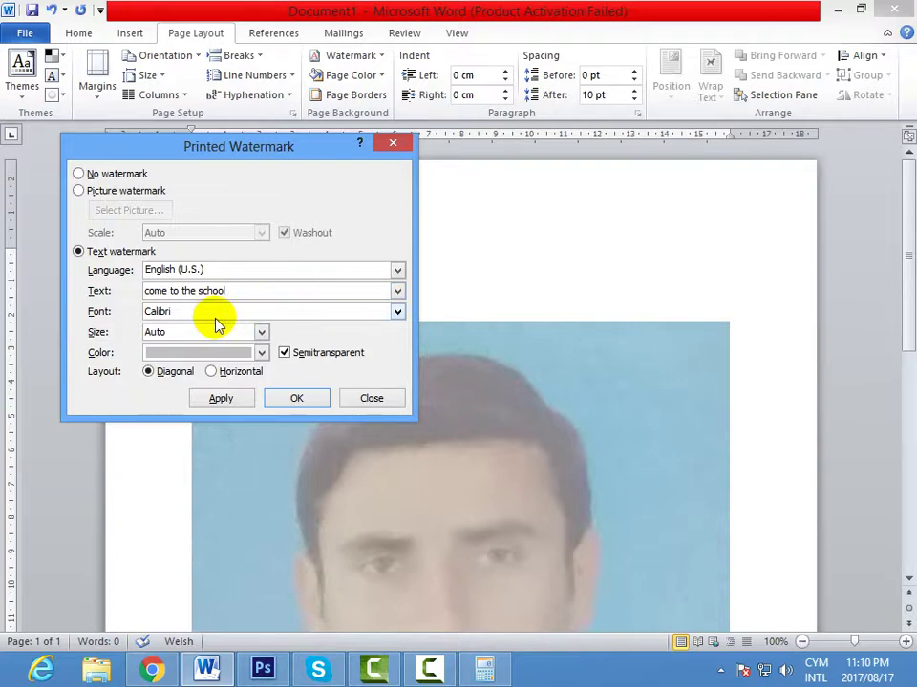
Set the text watermark's font to Californian FB and its size to Auto, and apply it with the diagonal layout
click(397, 312)
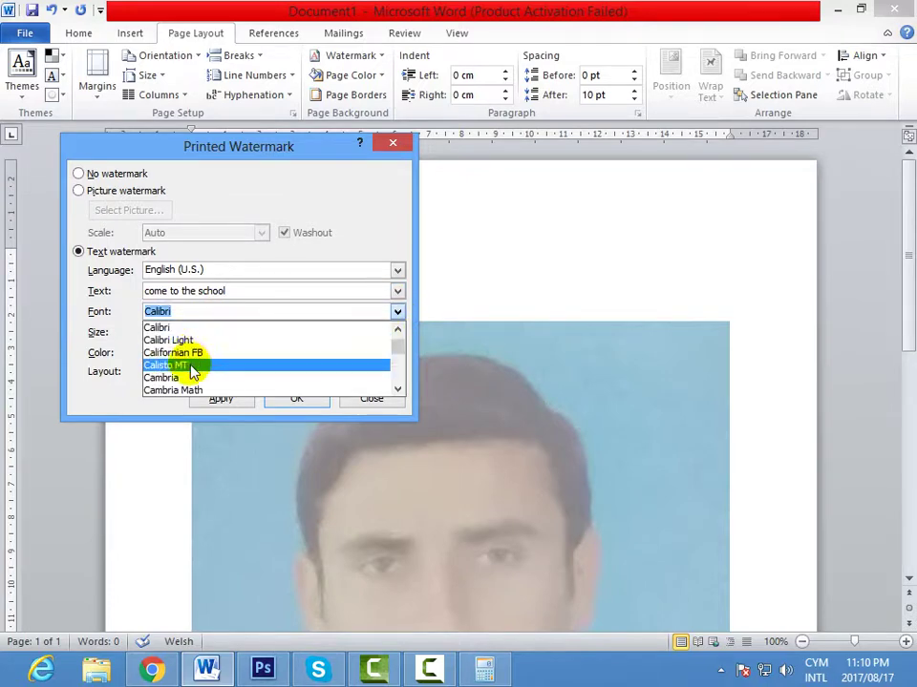
click(194, 354)
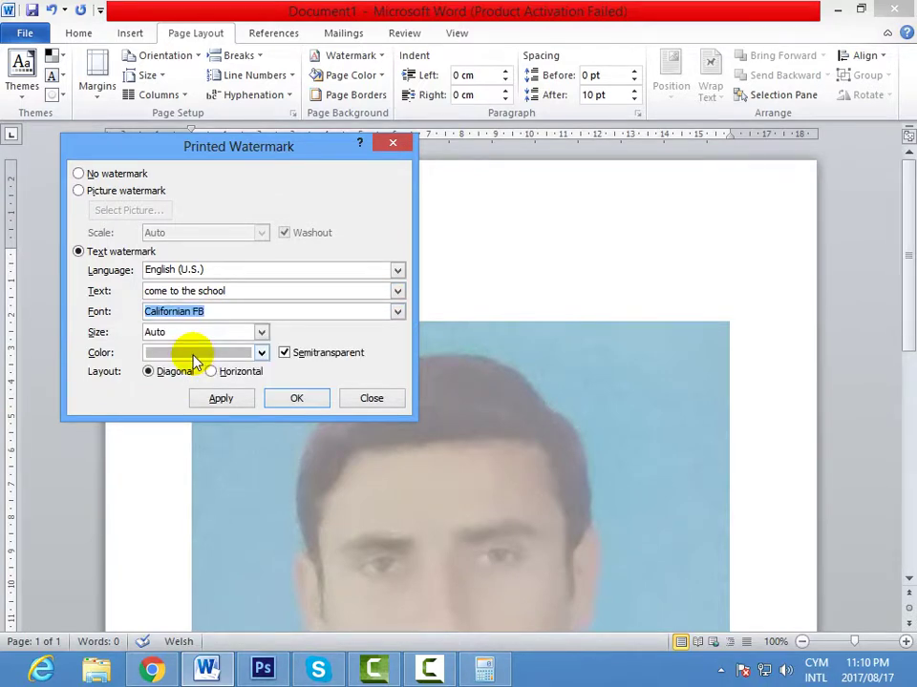
click(261, 334)
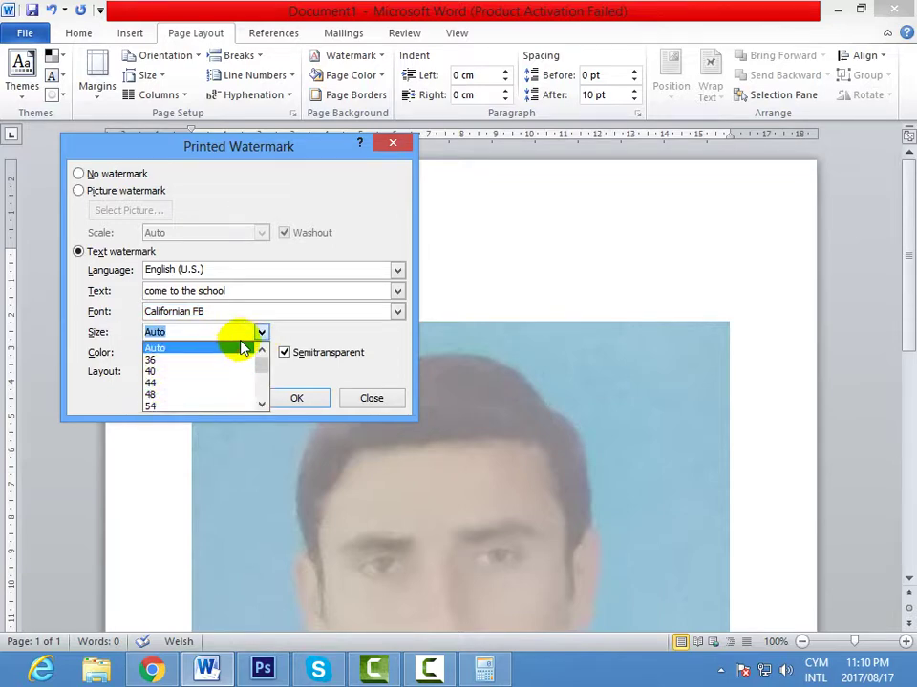
click(243, 349)
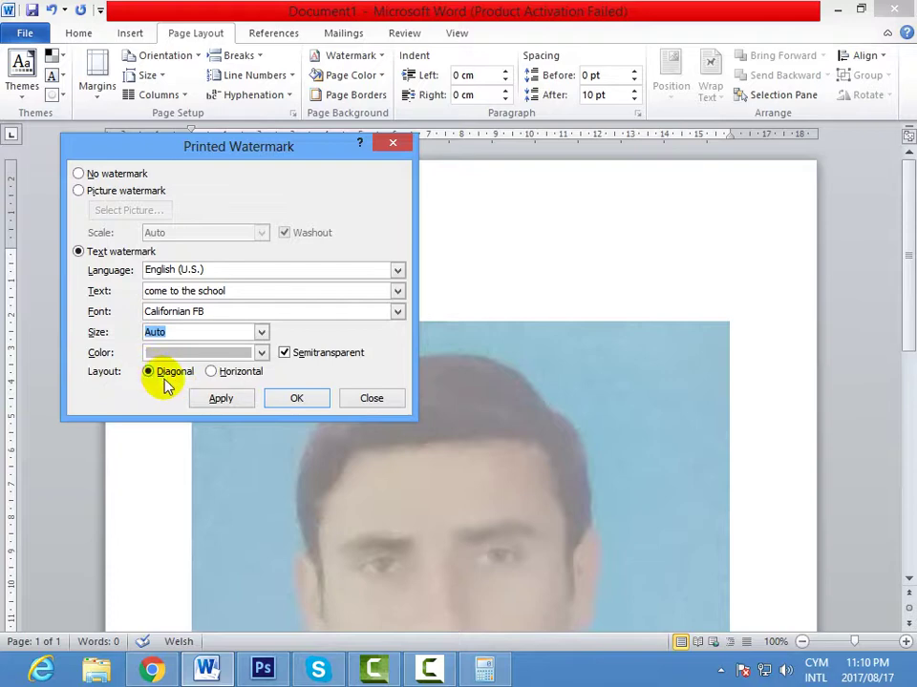
click(221, 401)
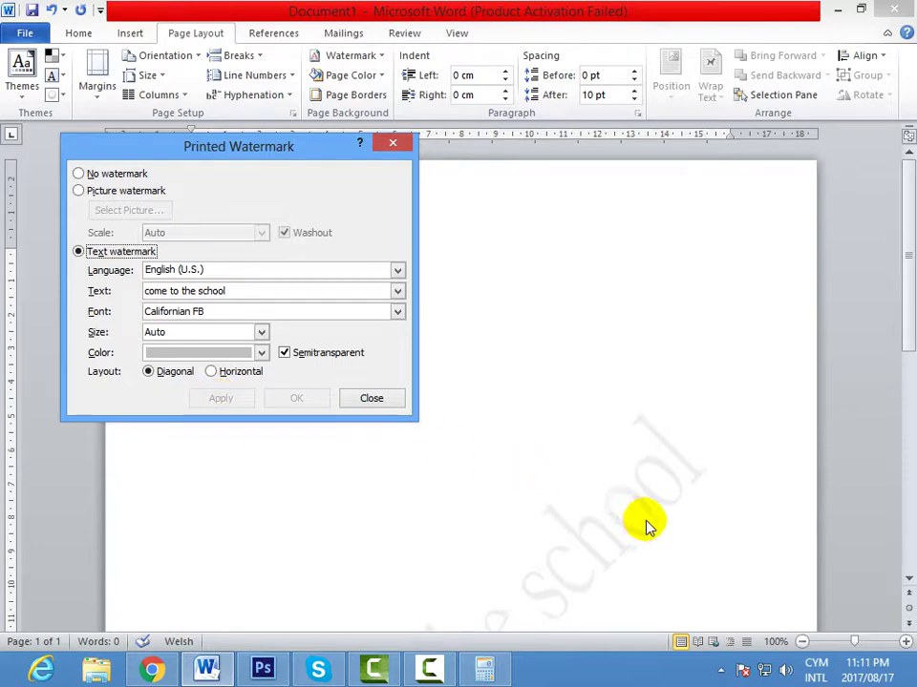
click(905, 339)
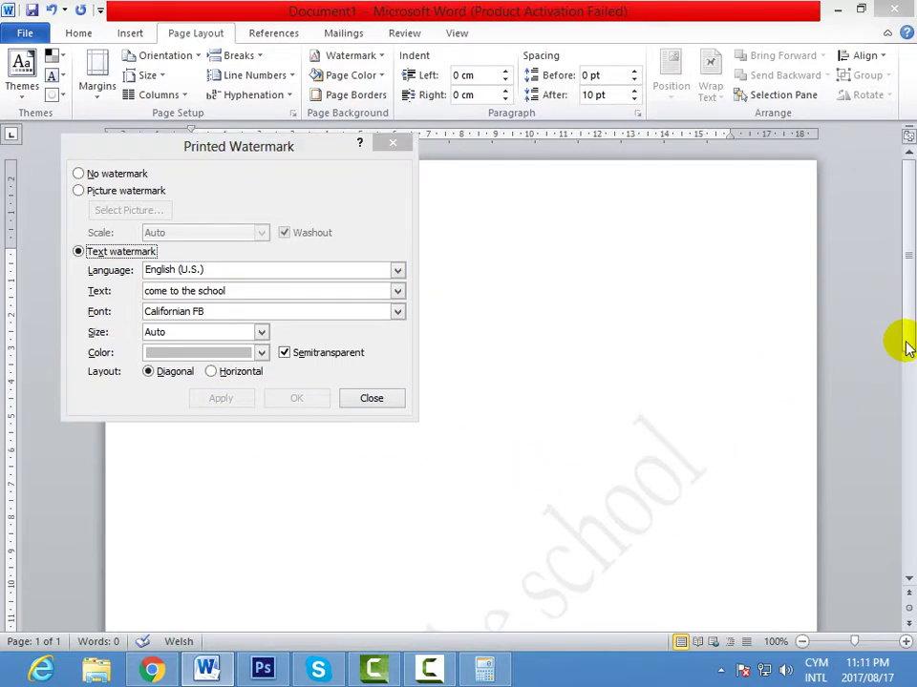
Remove the "come to the school" text watermark from the page and apply the CONFIDENTIAL 2 preset watermark
click(372, 399)
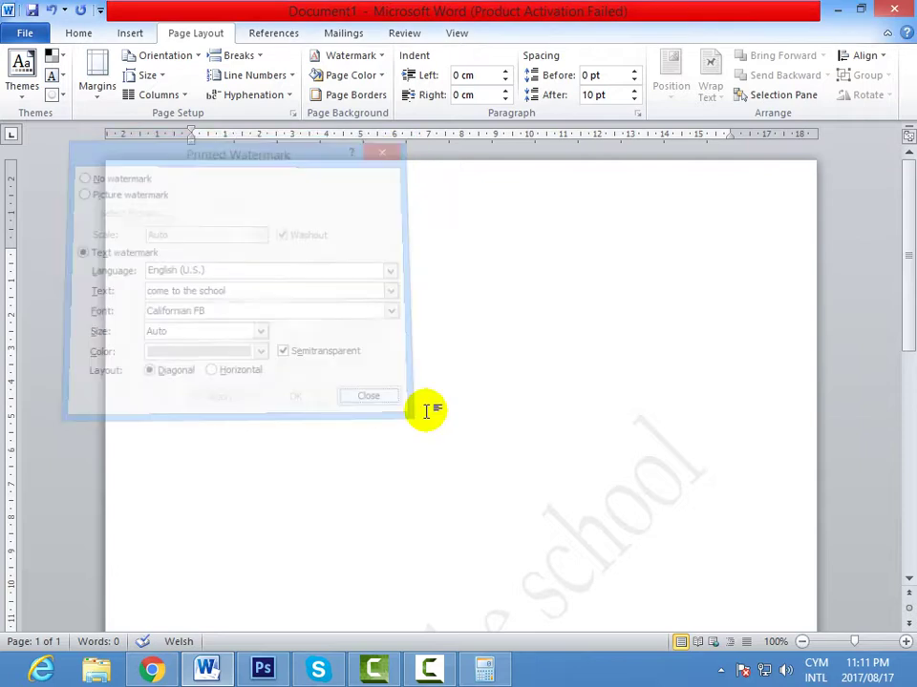
drag(908, 292, 892, 425)
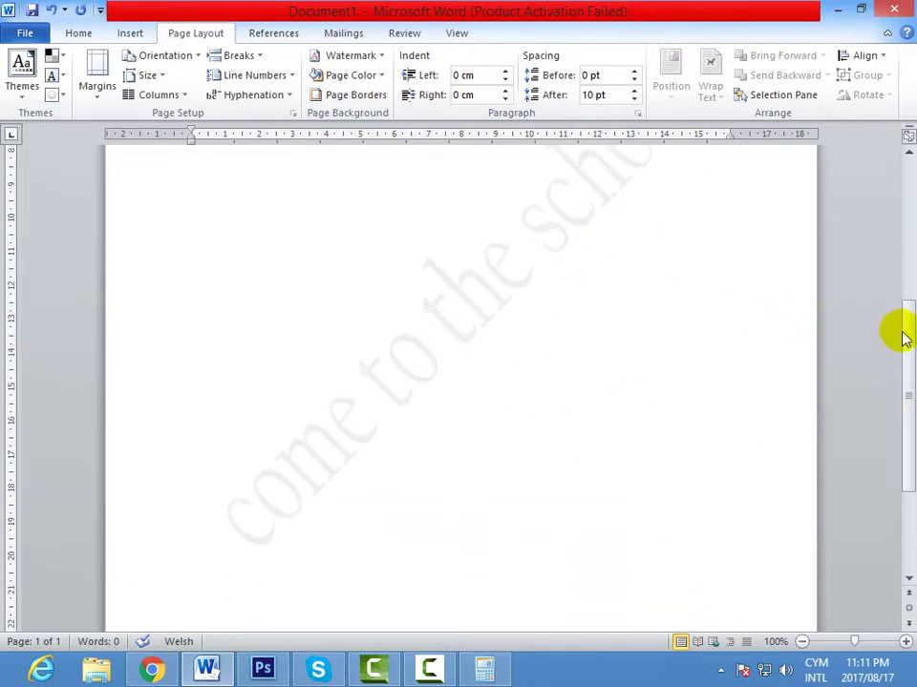
drag(903, 333, 906, 277)
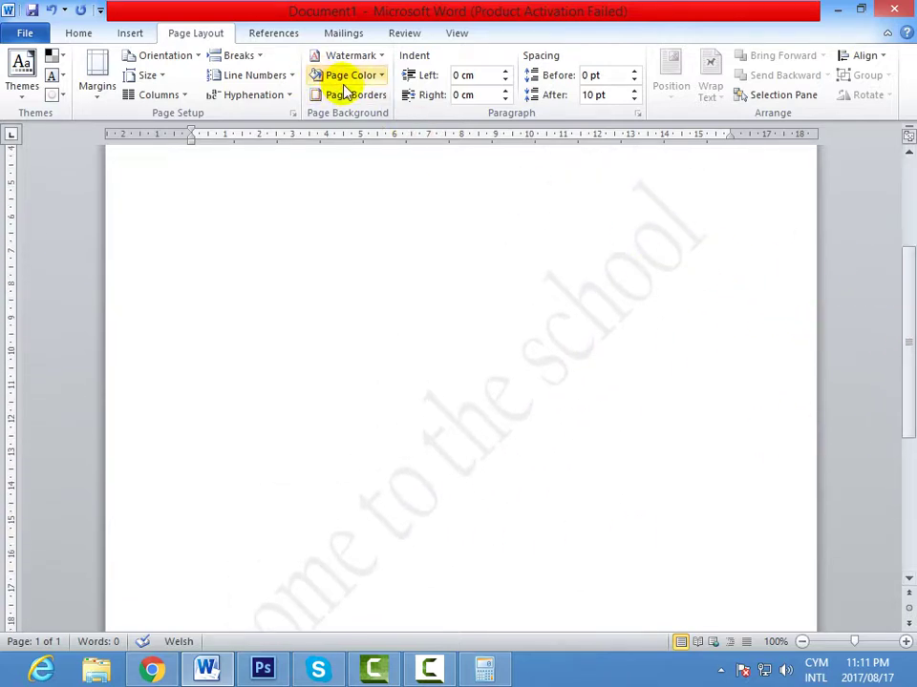
click(379, 59)
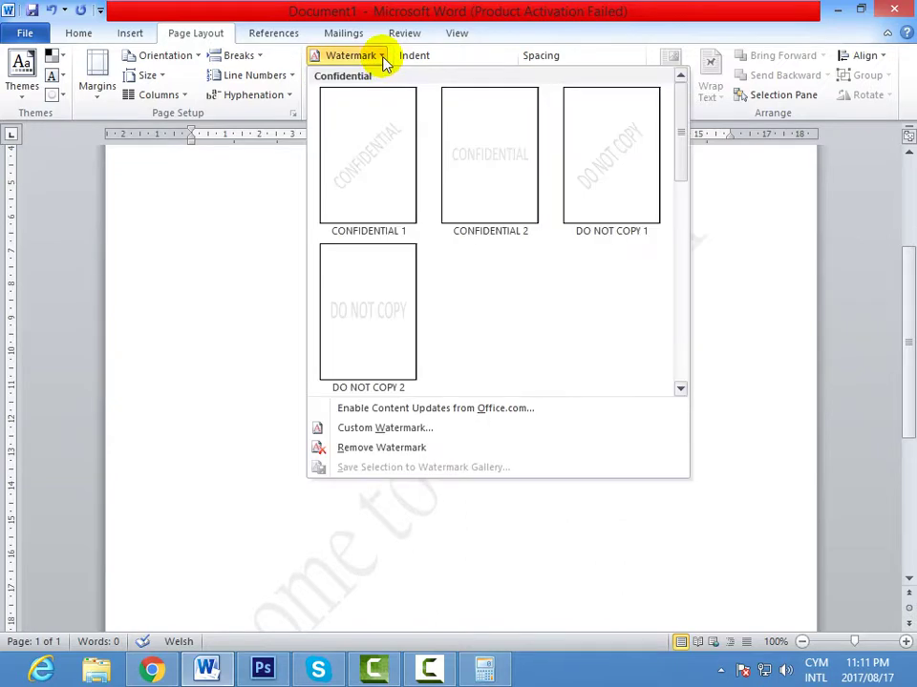
click(392, 448)
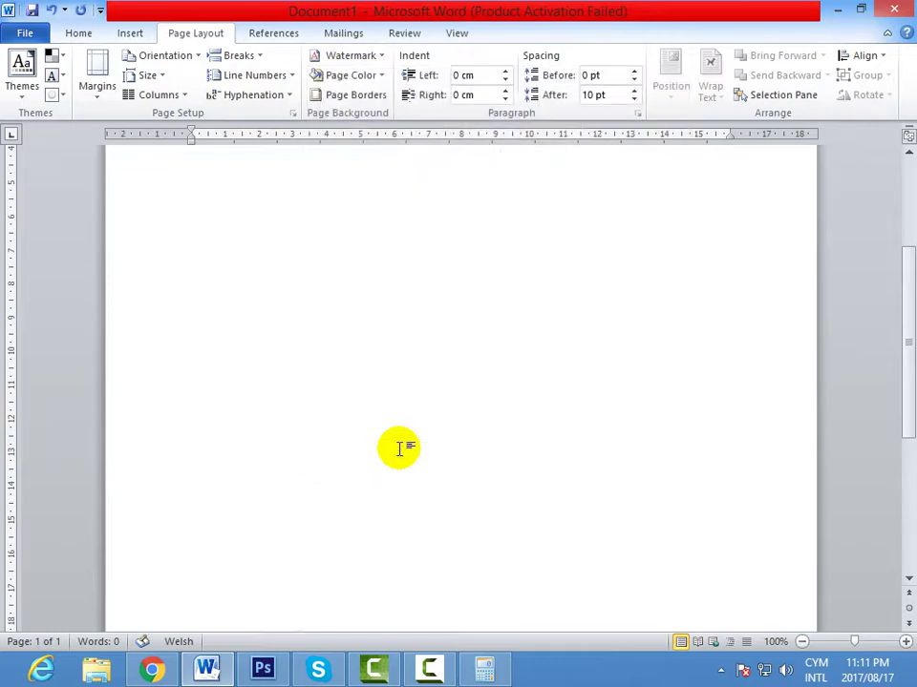
click(378, 59)
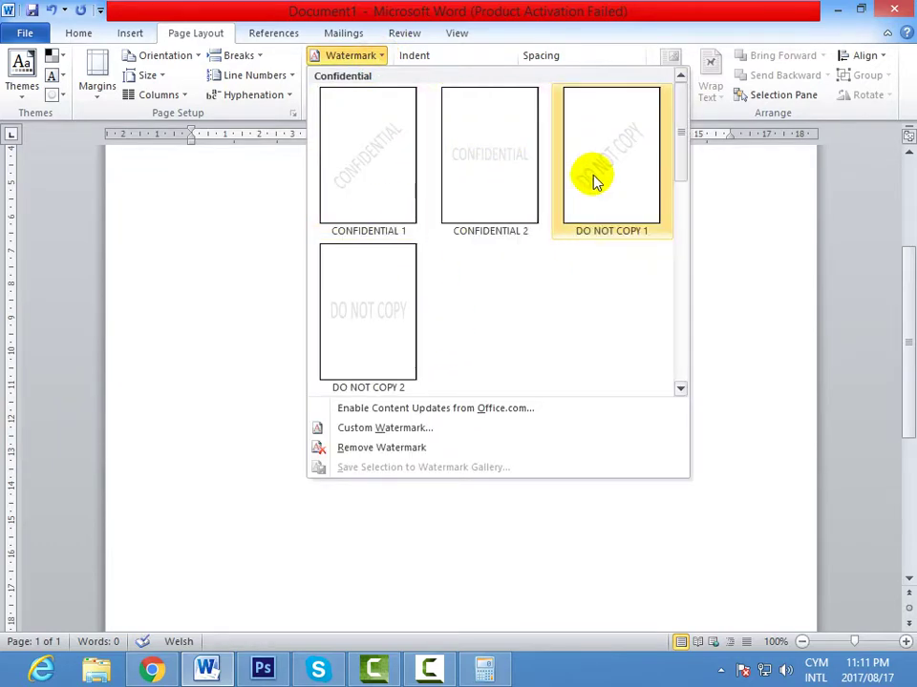
click(487, 169)
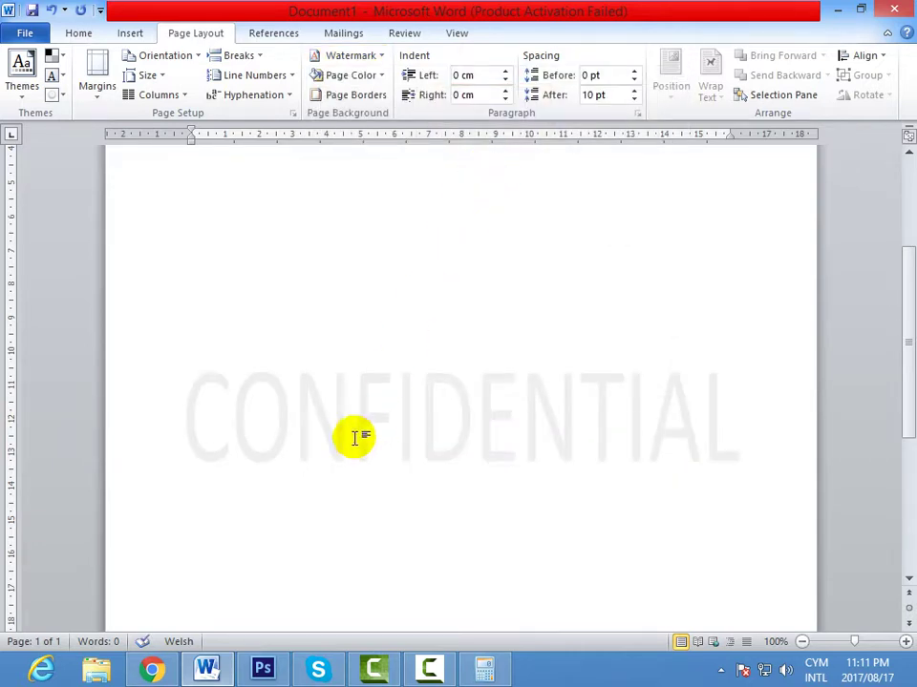
Customize the watermark with the text "pakistan", apply it, and change its layout to Diagonal
click(380, 58)
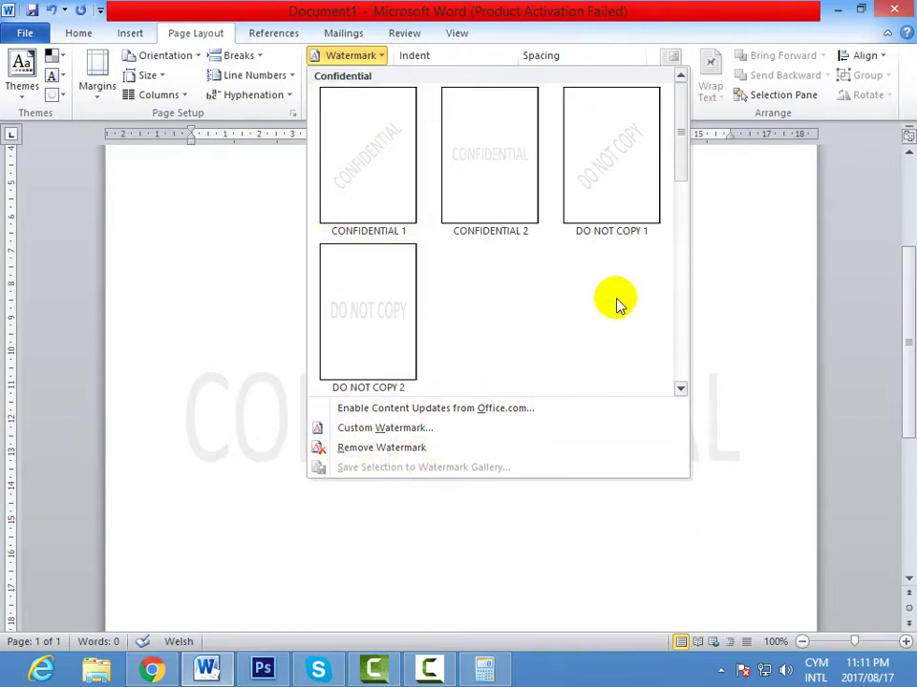
drag(683, 173, 667, 328)
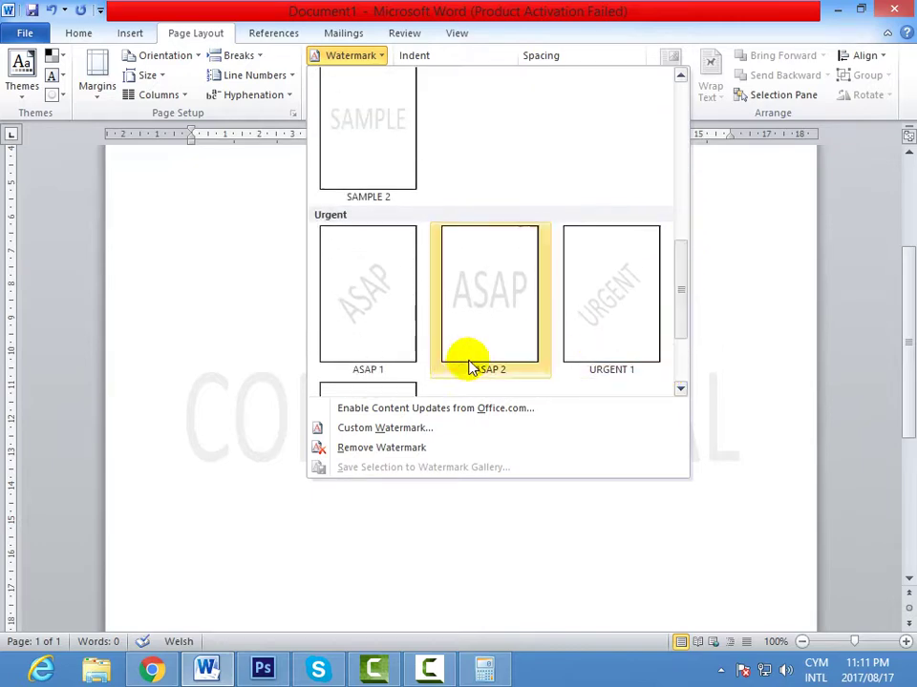
click(364, 429)
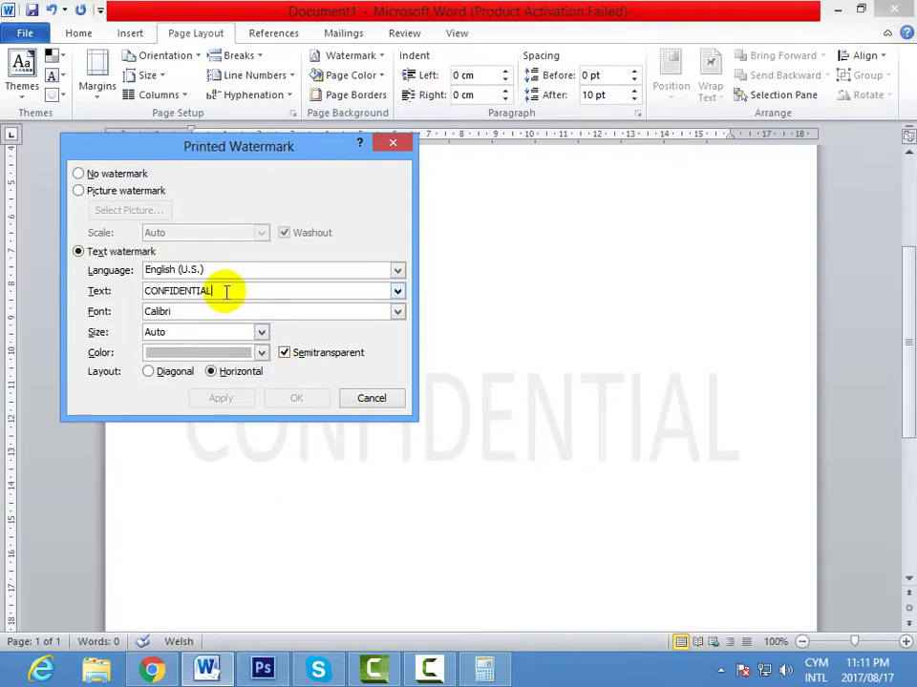
drag(226, 290, 146, 290)
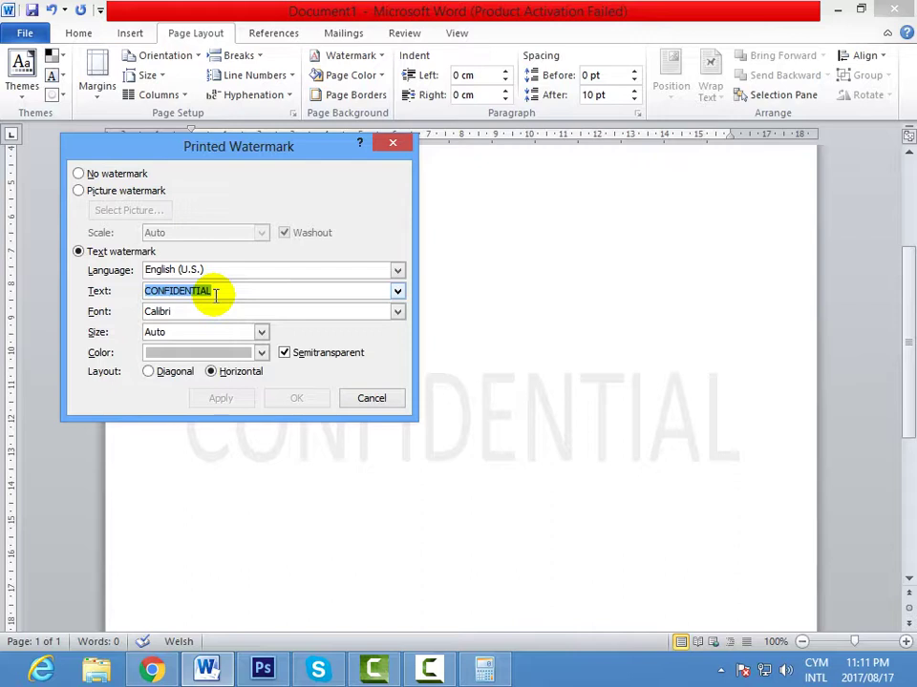
text(pakistan)
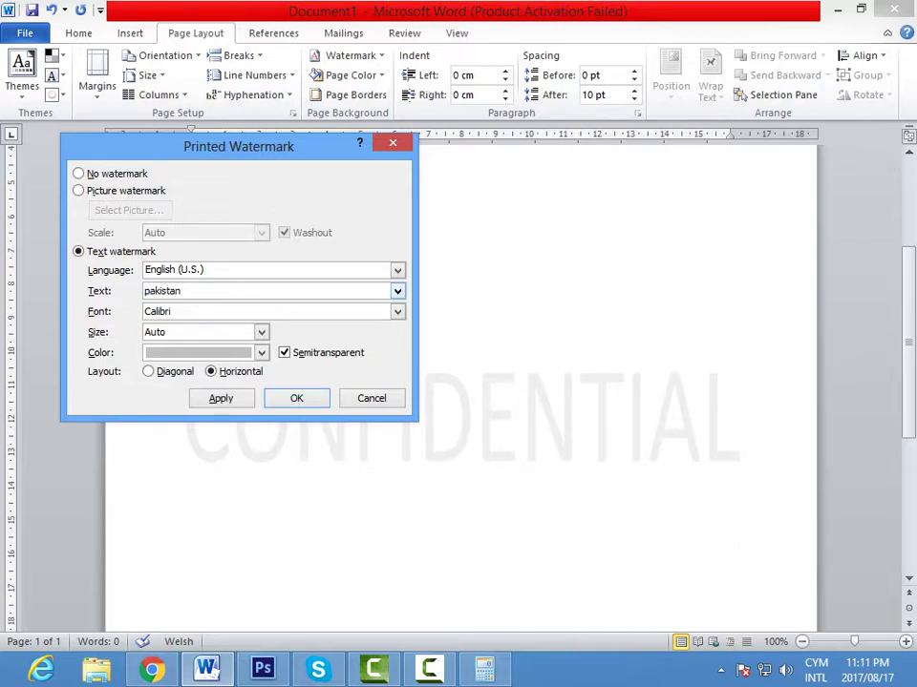
click(221, 398)
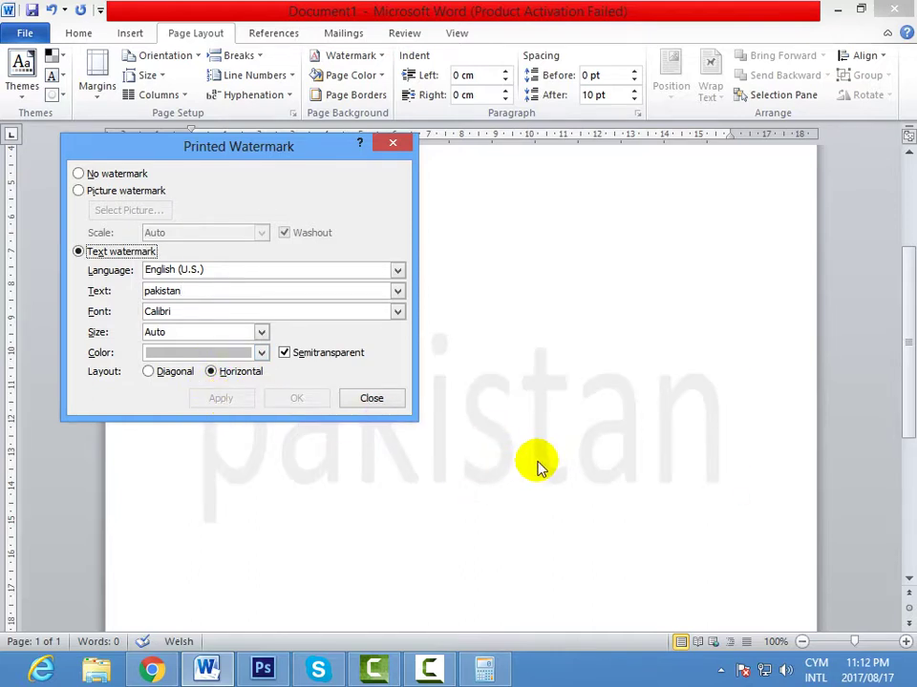
click(148, 373)
click(221, 398)
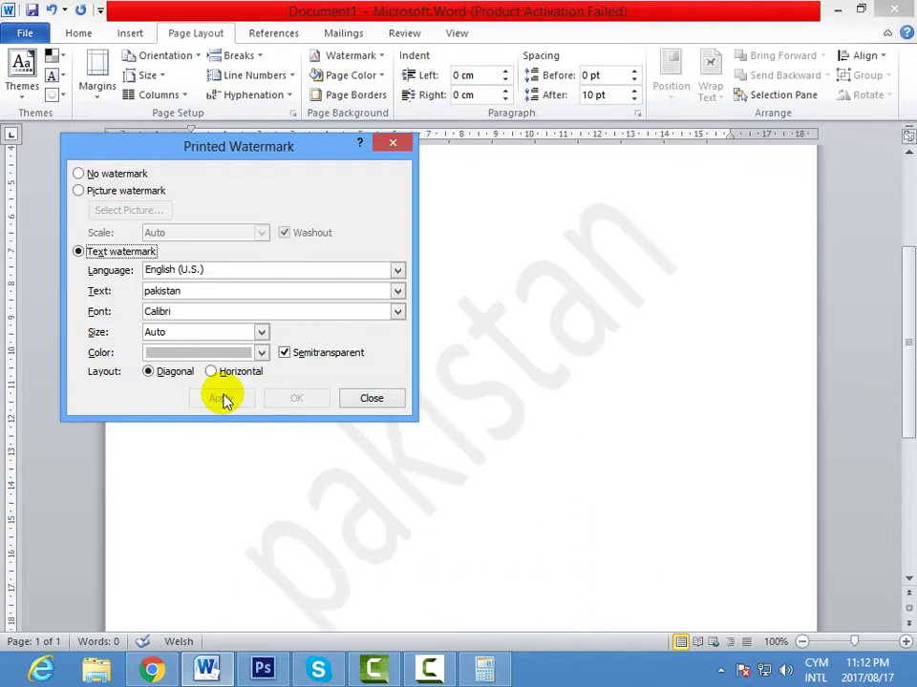
Apply the "pakistan" watermark without Semitransparent, and reapply it with Semitransparent turned back on
click(283, 353)
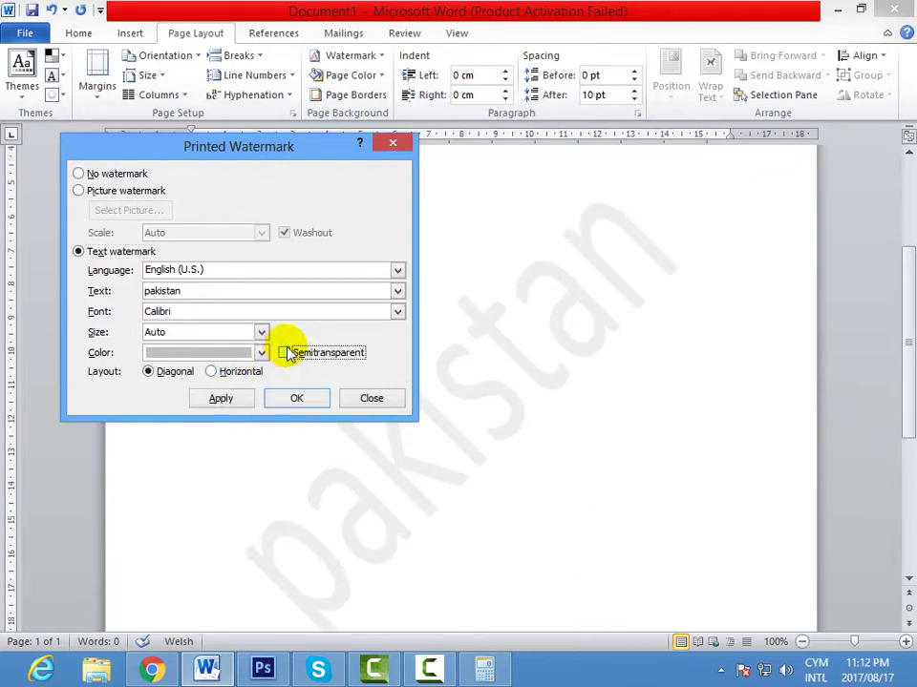
click(222, 398)
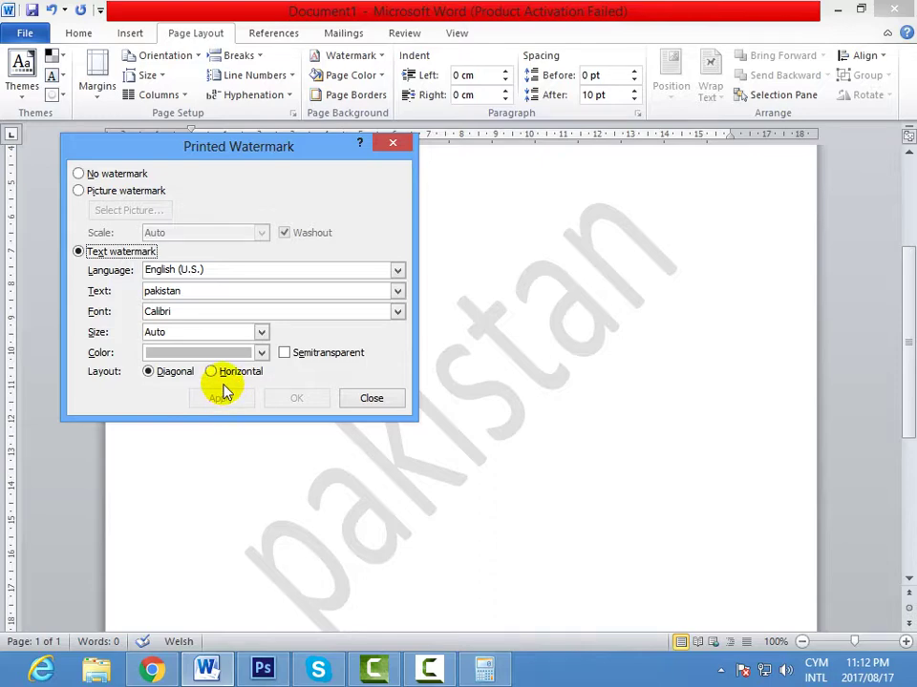
click(284, 353)
click(220, 398)
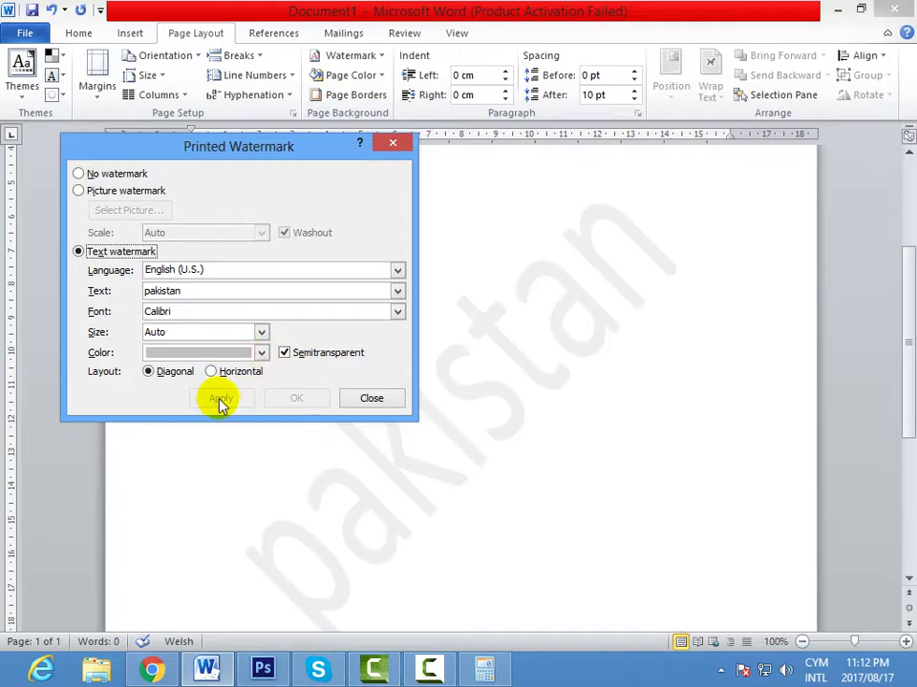